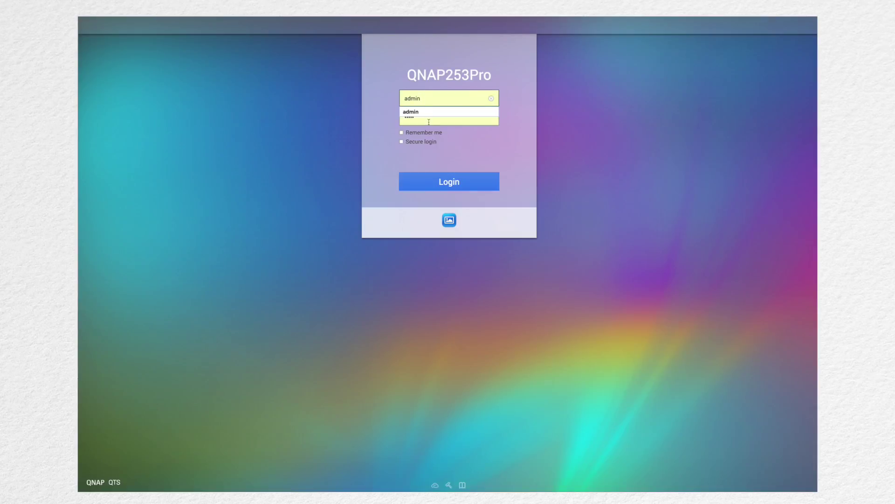
# Log in to the NAS as admin and launch Storage Manager from the Main Menu
pyautogui.write('admin')
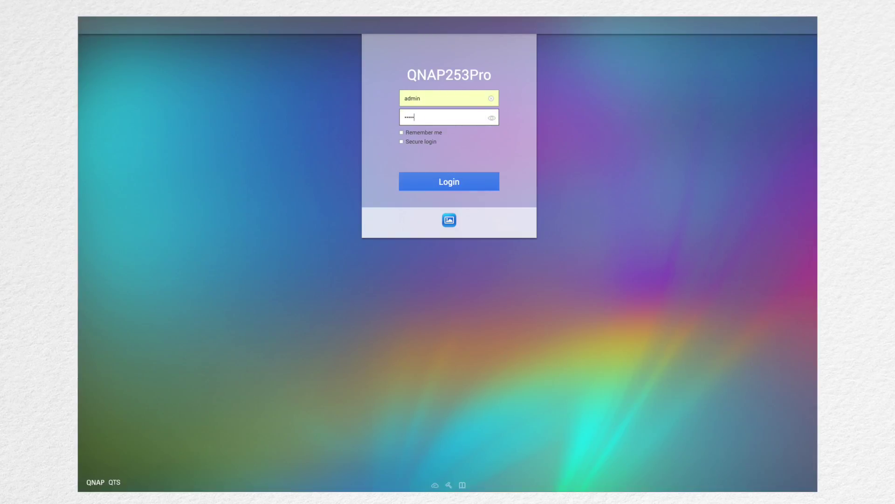
pyautogui.click(445, 180)
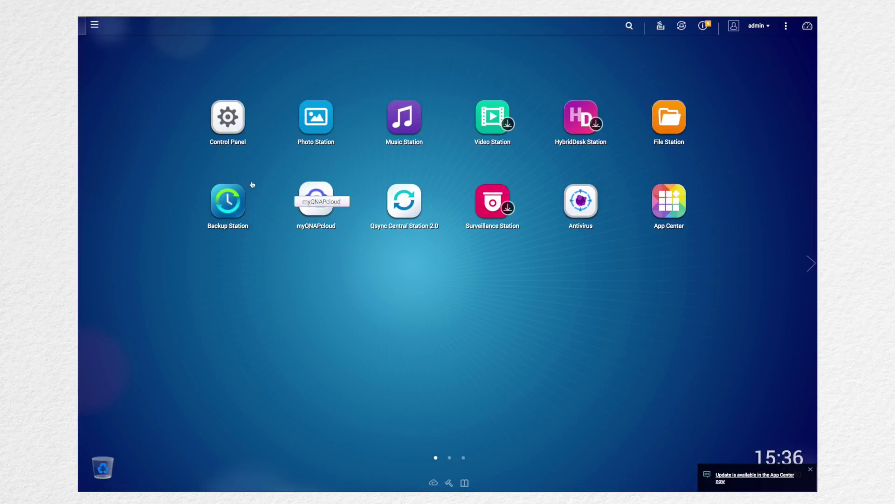
pyautogui.click(94, 25)
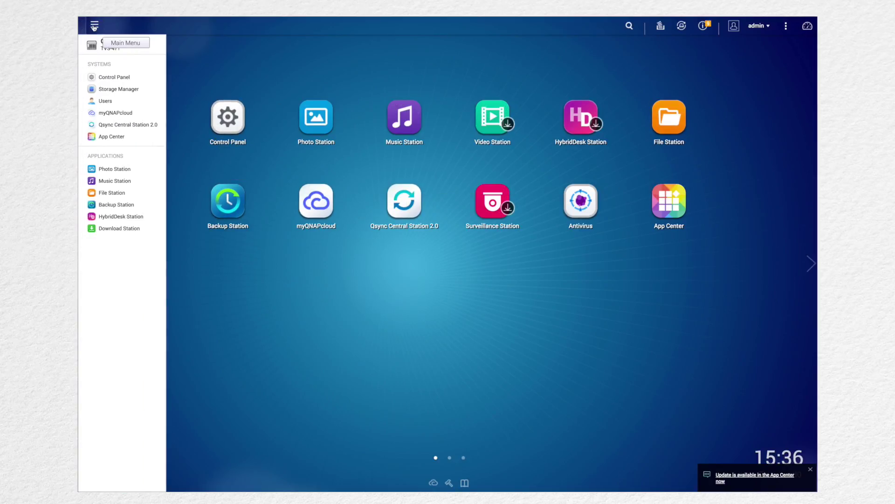
pyautogui.click(110, 89)
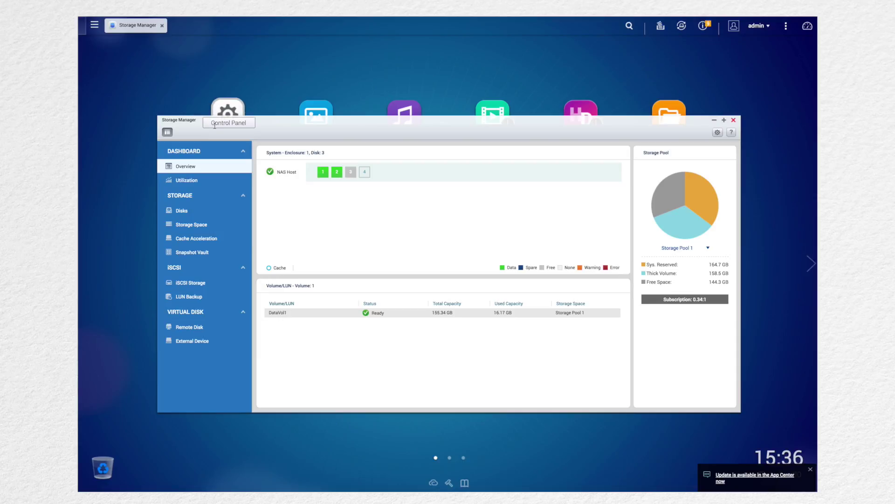
pyautogui.click(322, 172)
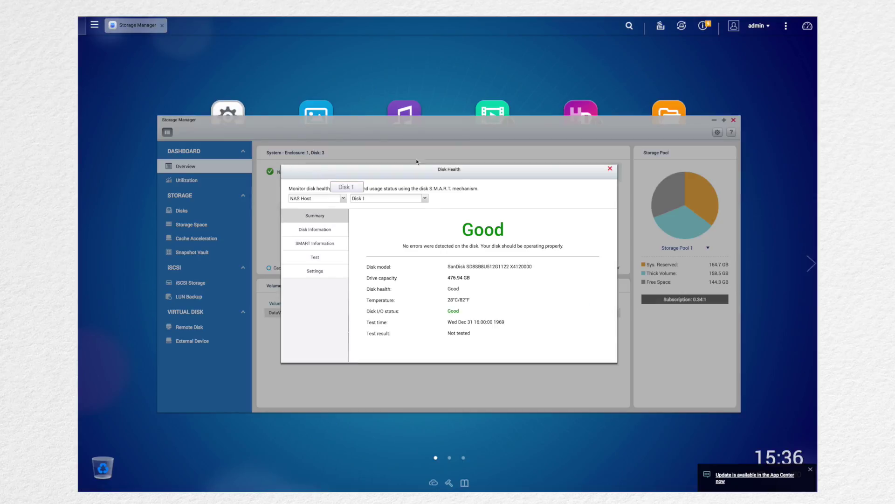
pyautogui.click(610, 169)
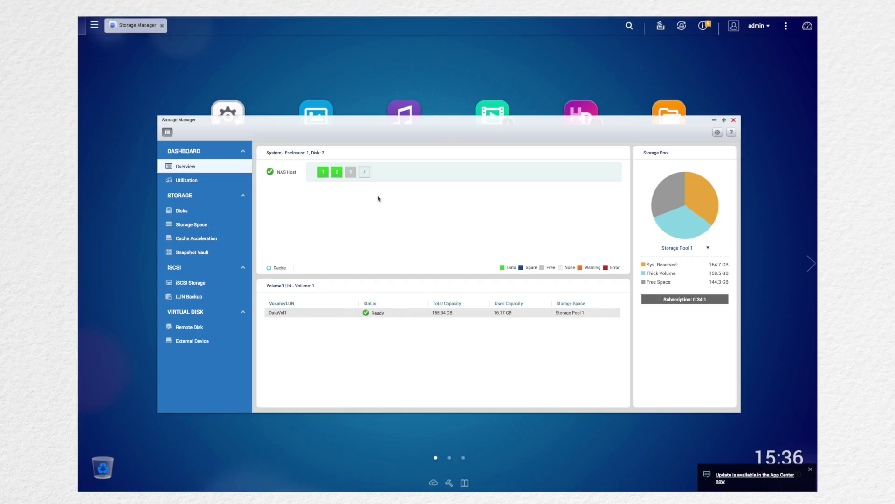
pyautogui.click(337, 172)
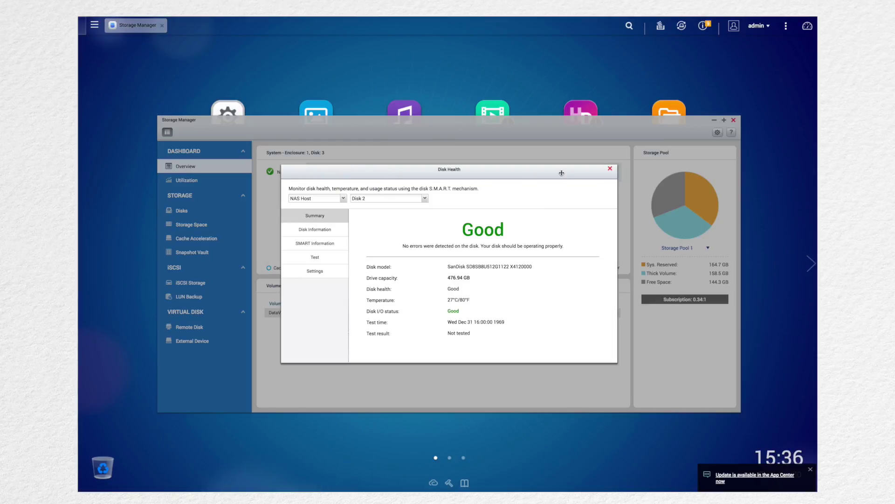
pyautogui.click(610, 169)
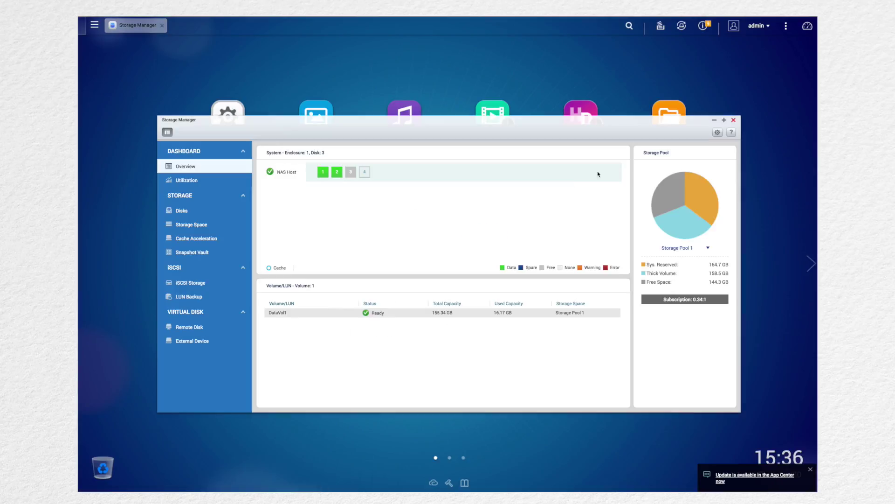
pyautogui.click(348, 177)
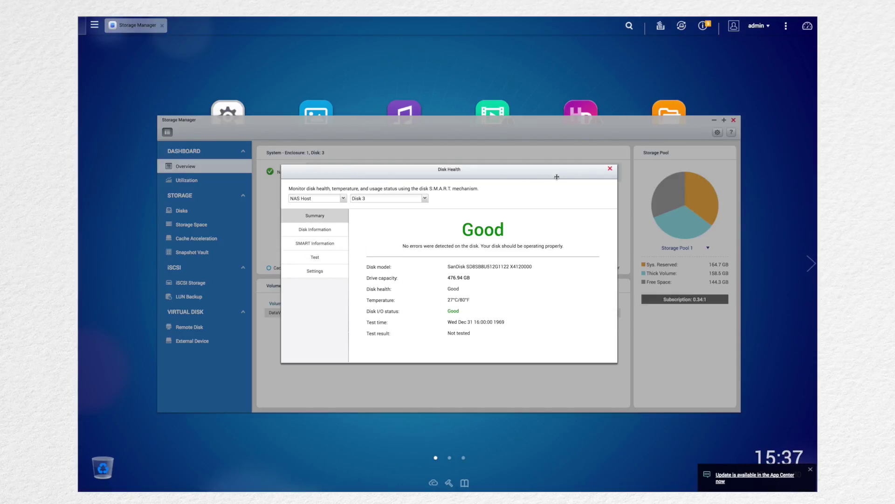
pyautogui.click(612, 170)
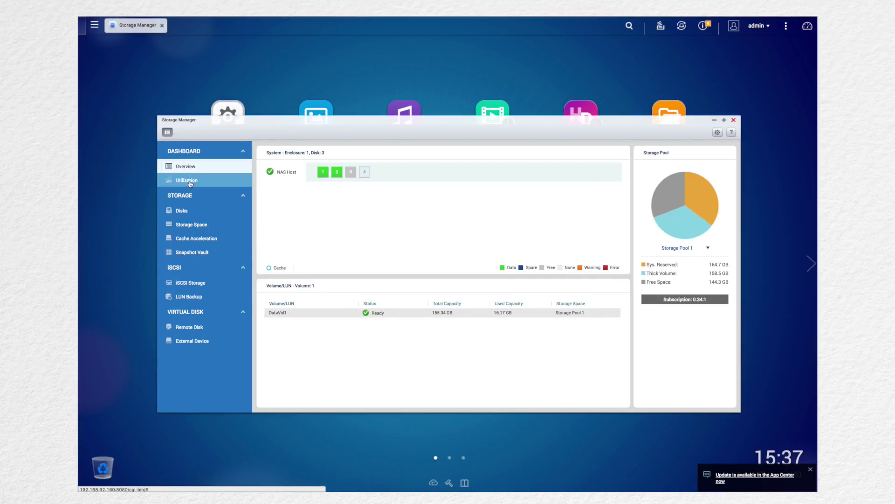
# In Storage Space, collapse Storage Pool 1 and open its Manage details
pyautogui.click(186, 225)
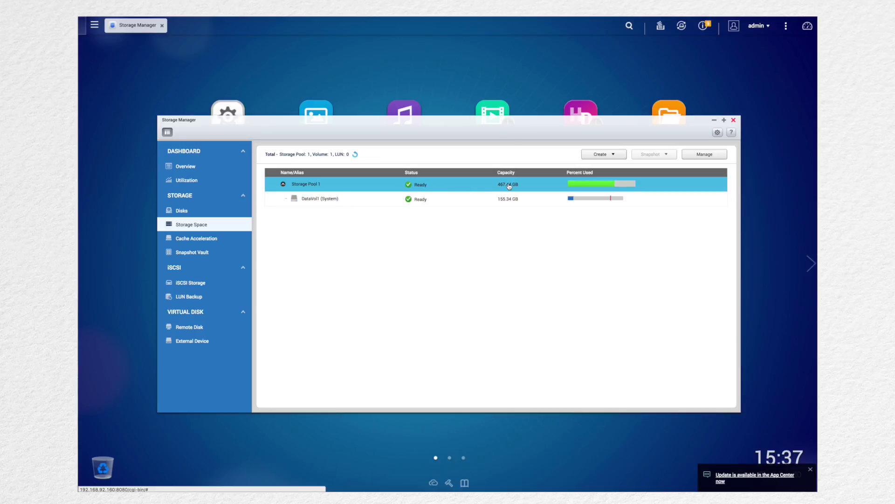
pyautogui.click(527, 187)
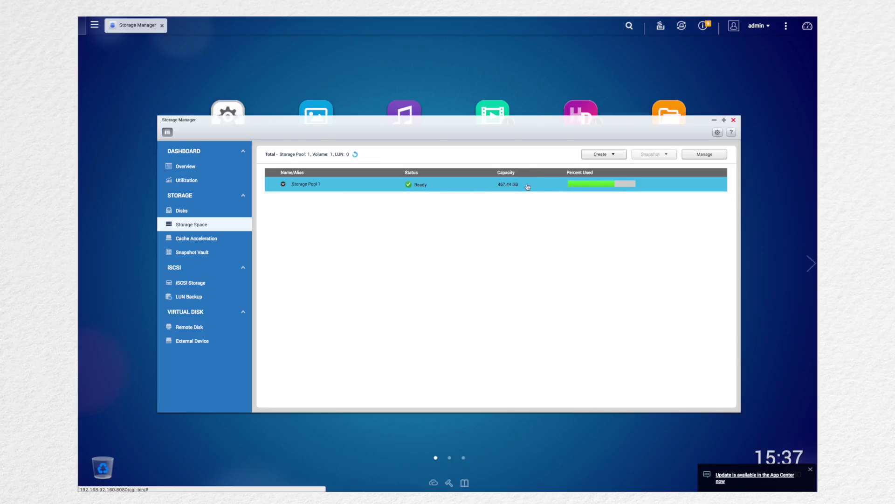
pyautogui.click(694, 157)
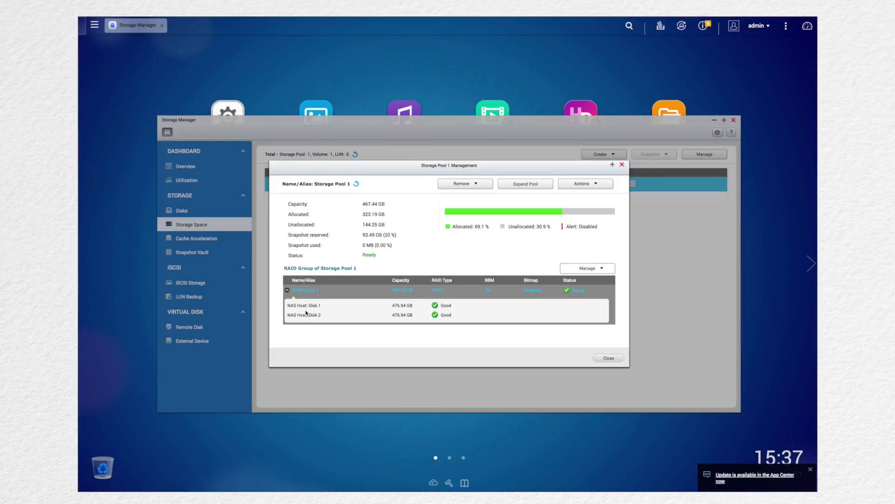
# Expand Storage Pool 1 by adding Disk 3 to RAID Group 1, accepting the data-erase warning
pyautogui.click(519, 184)
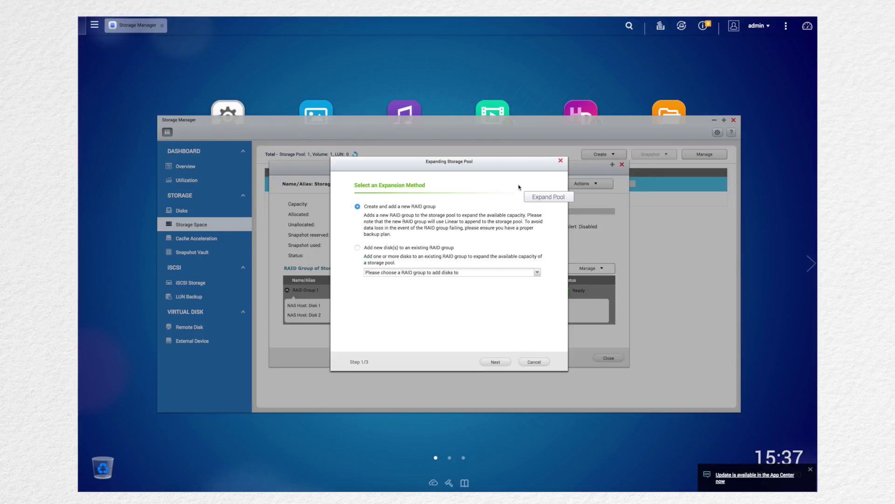
pyautogui.click(358, 248)
pyautogui.click(399, 276)
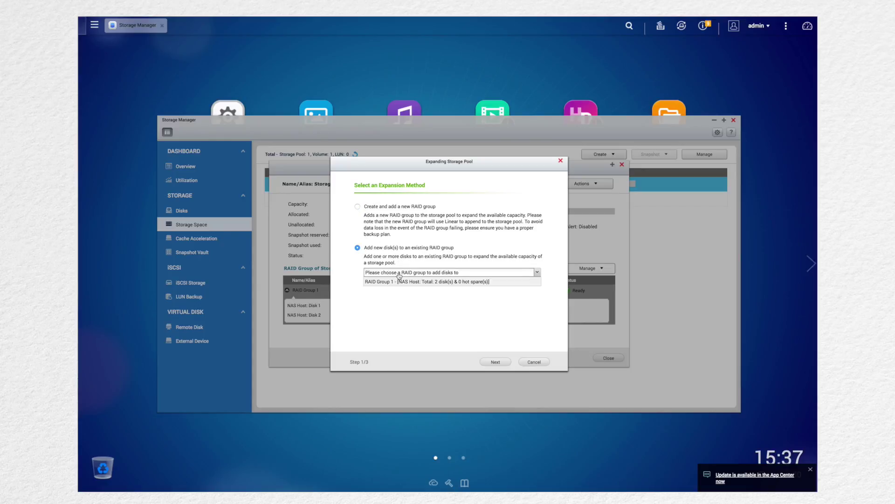
pyautogui.click(405, 283)
pyautogui.click(496, 363)
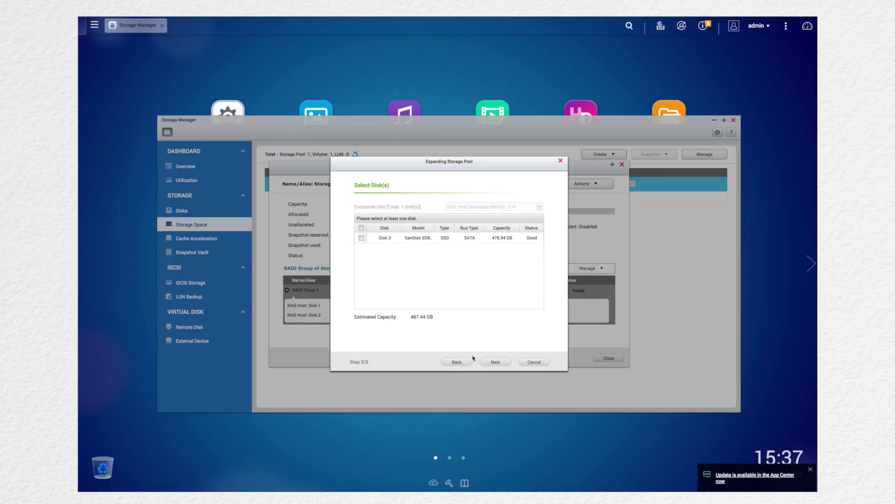
pyautogui.click(361, 238)
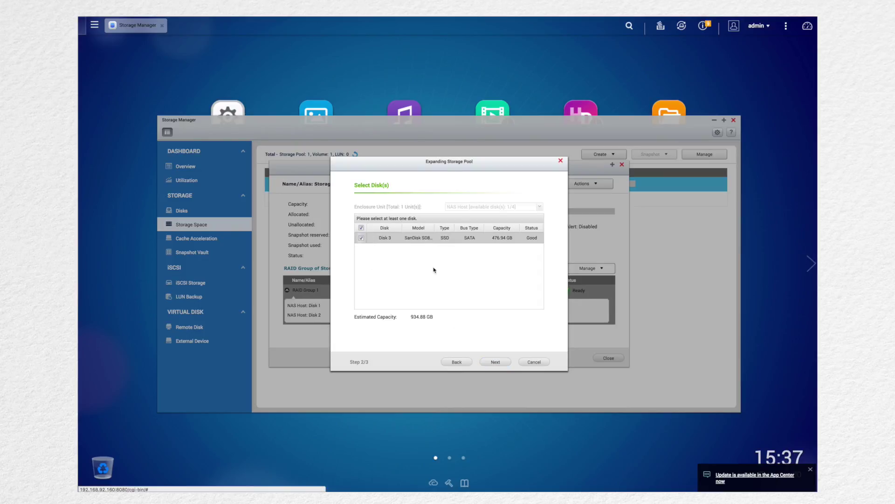
pyautogui.click(495, 362)
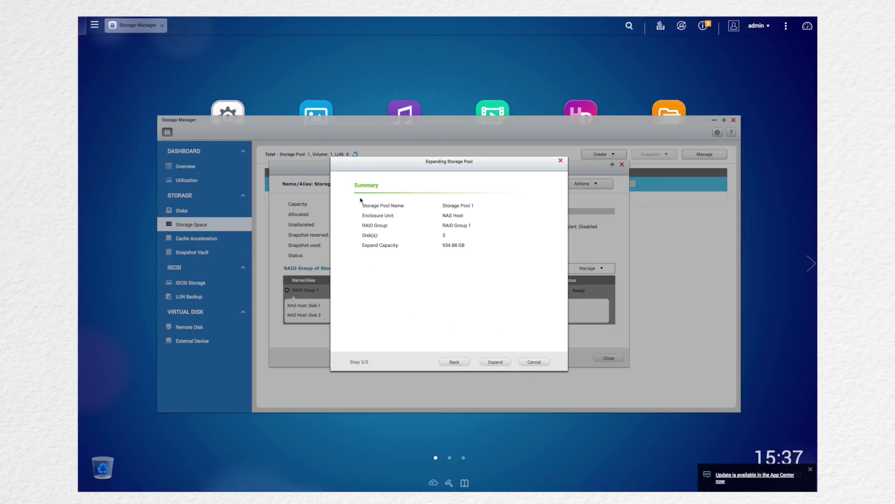
pyautogui.click(495, 362)
pyautogui.click(432, 286)
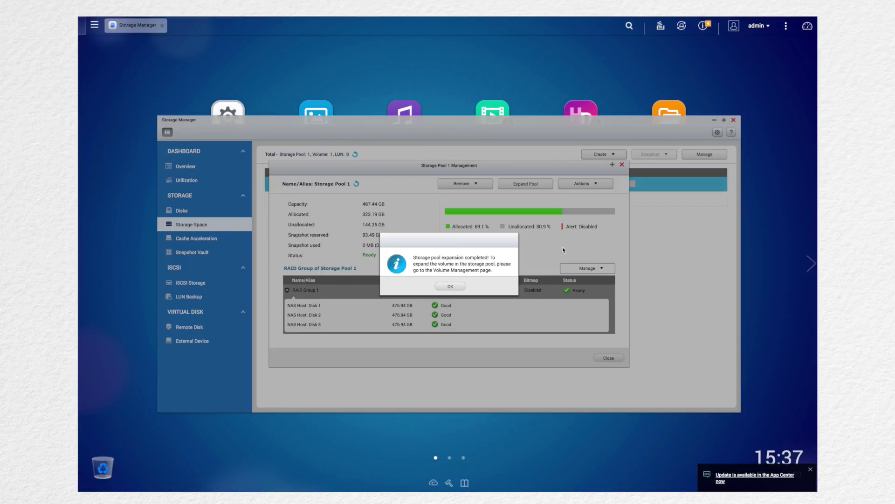
# Dismiss the expansion-complete message, check RAID Group 1's actions, and close Storage Pool 1's details
pyautogui.click(449, 286)
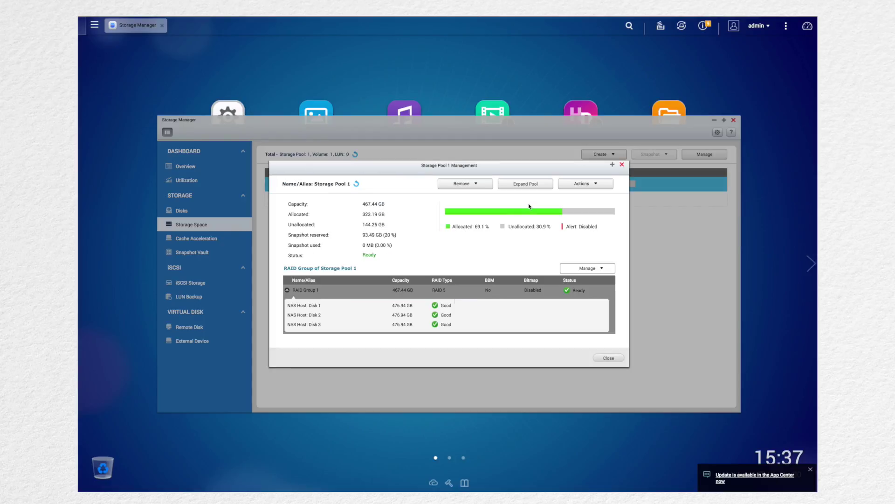
pyautogui.click(435, 290)
pyautogui.click(566, 184)
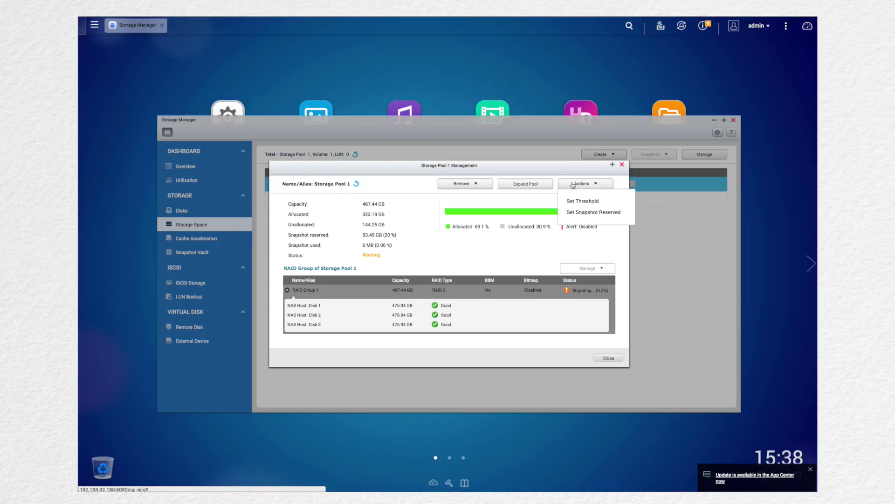
pyautogui.click(566, 185)
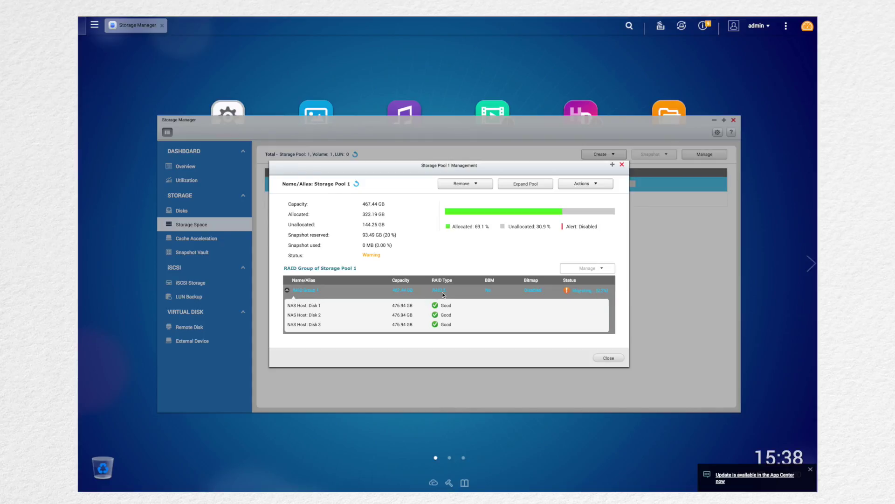
pyautogui.click(623, 165)
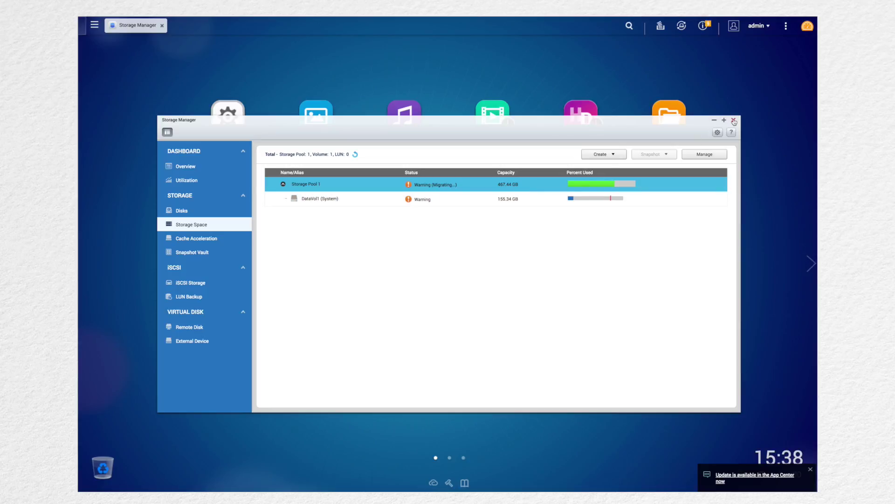
# Reposition the Storage Manager window and switch to the Overview dashboard
pyautogui.moveTo(734, 121)
pyautogui.mouseDown()
pyautogui.moveTo(756, 102)
pyautogui.moveTo(743, 110)
pyautogui.mouseUp()
pyautogui.click(195, 155)
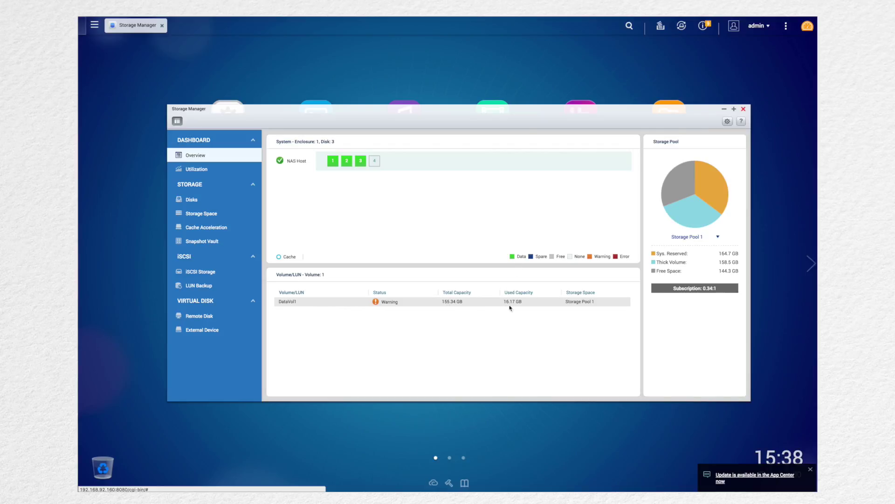
# Close the Storage Manager window
pyautogui.click(743, 108)
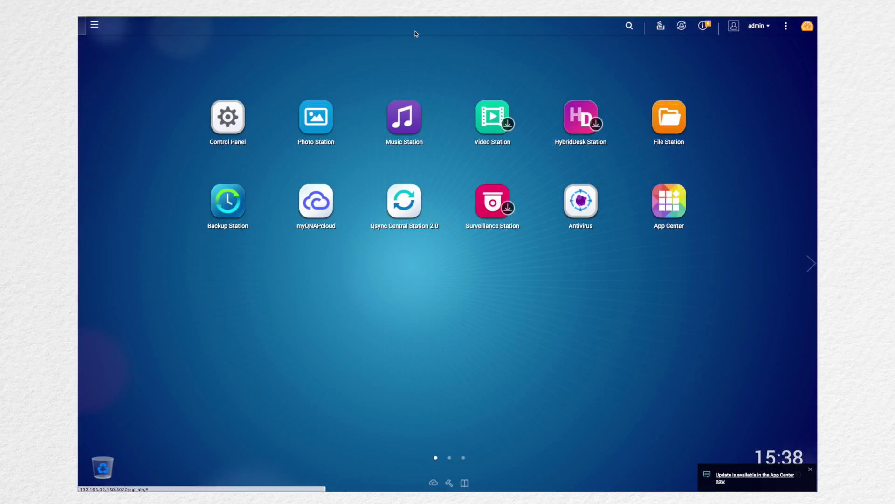